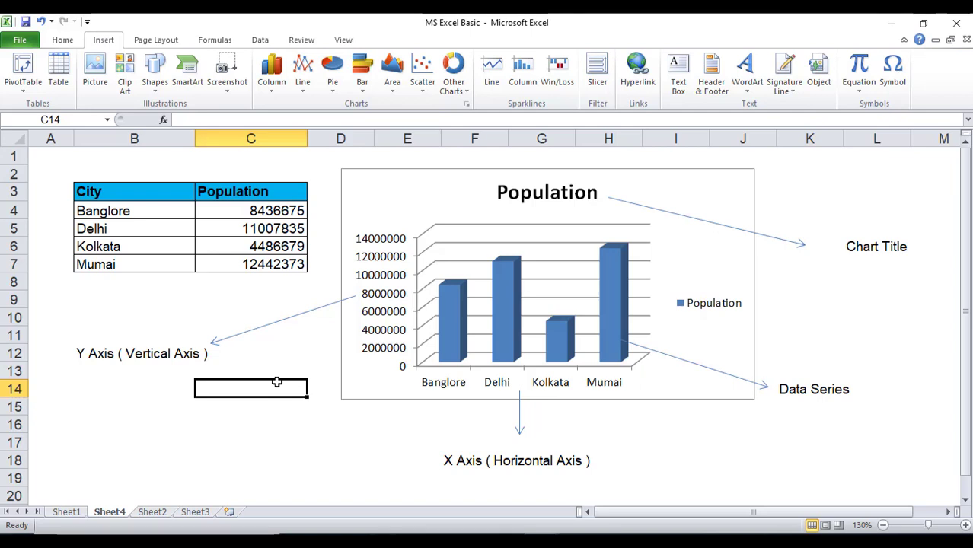
- Select the City and Population table B3:C7
left_click(223, 443)
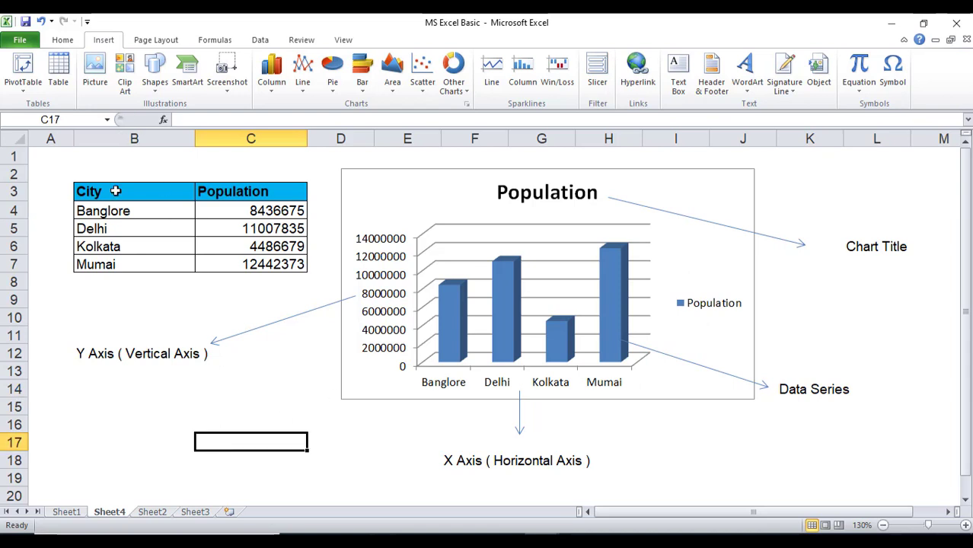
left_click_drag(115, 191, 255, 263)
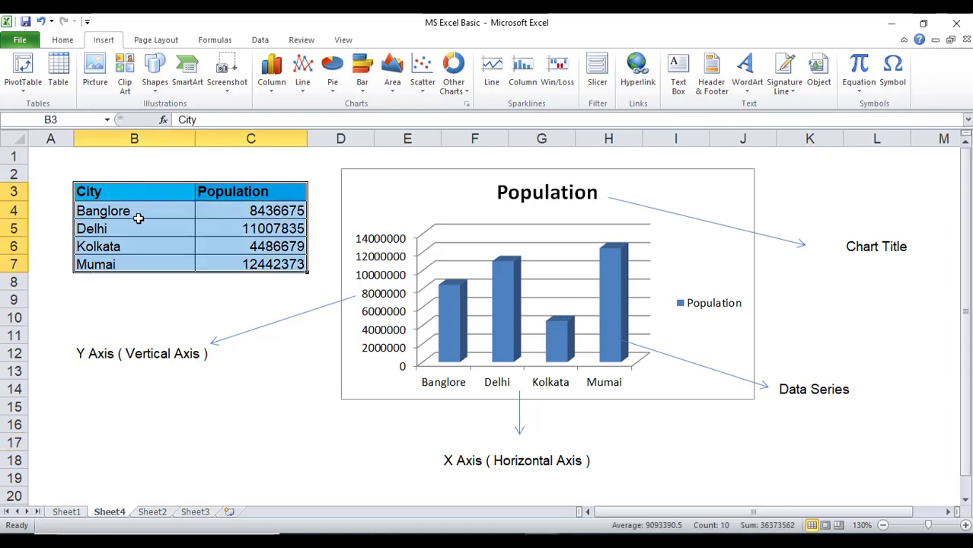
left_click(126, 263)
left_click_drag(146, 191, 236, 258)
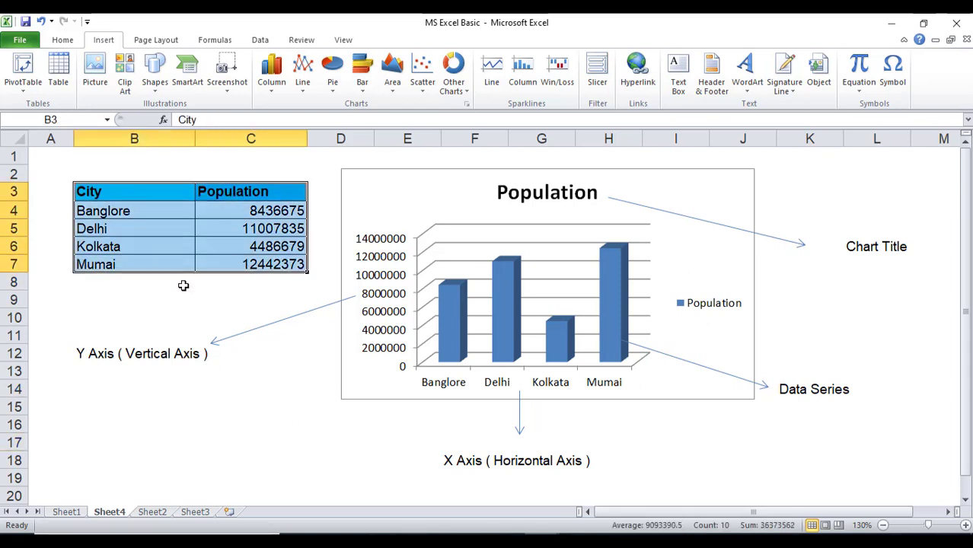
left_click(162, 304)
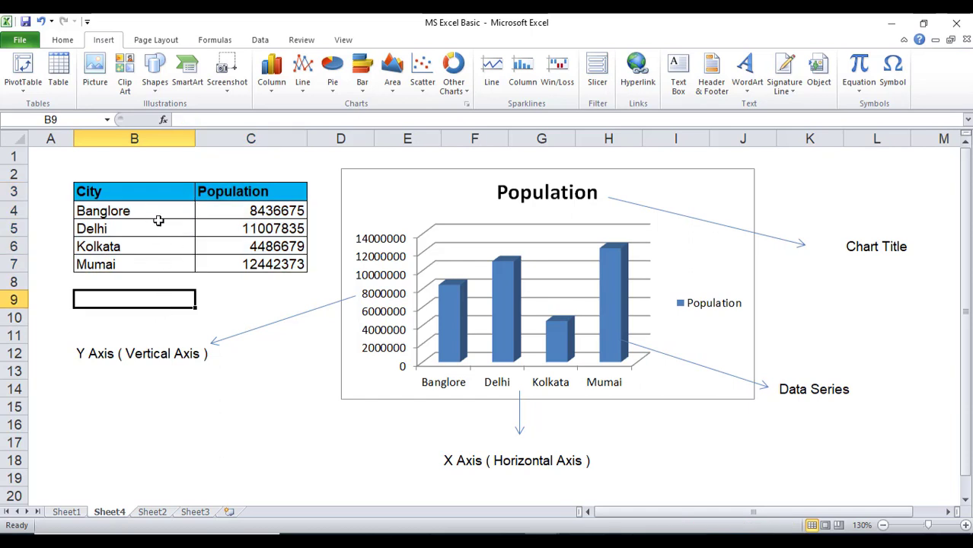
left_click_drag(153, 195, 263, 257)
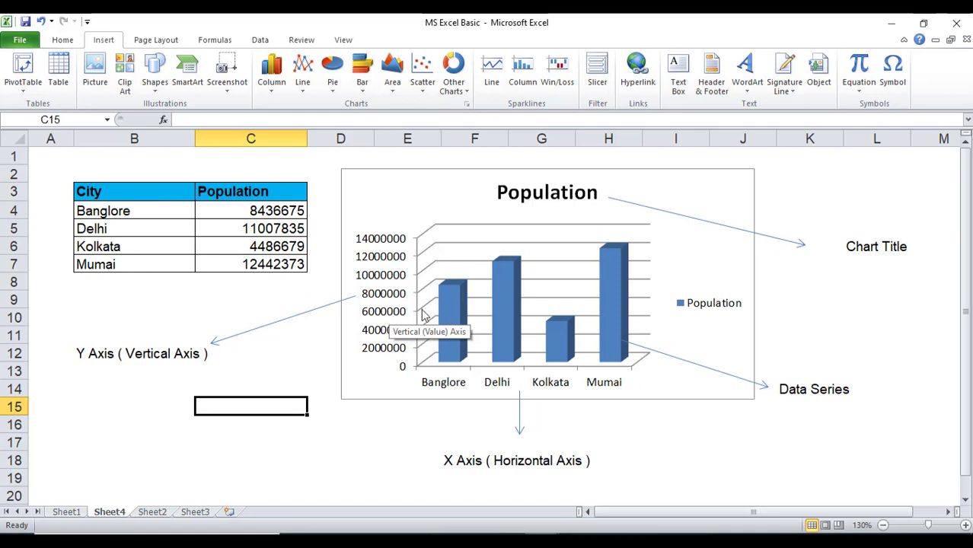
- Select the existing population chart and compare its source data with B3:C7
left_click(303, 352)
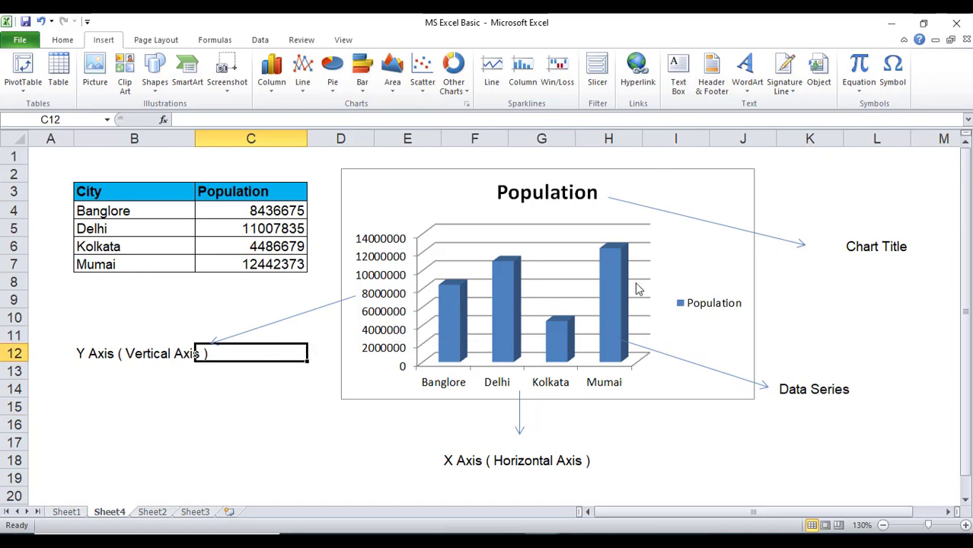
left_click(607, 272)
left_click(333, 457)
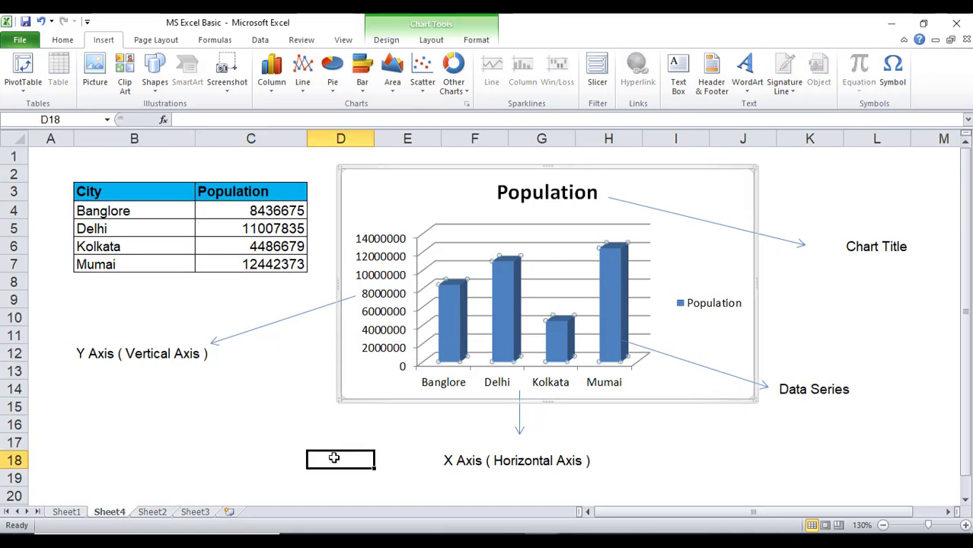
left_click(647, 281)
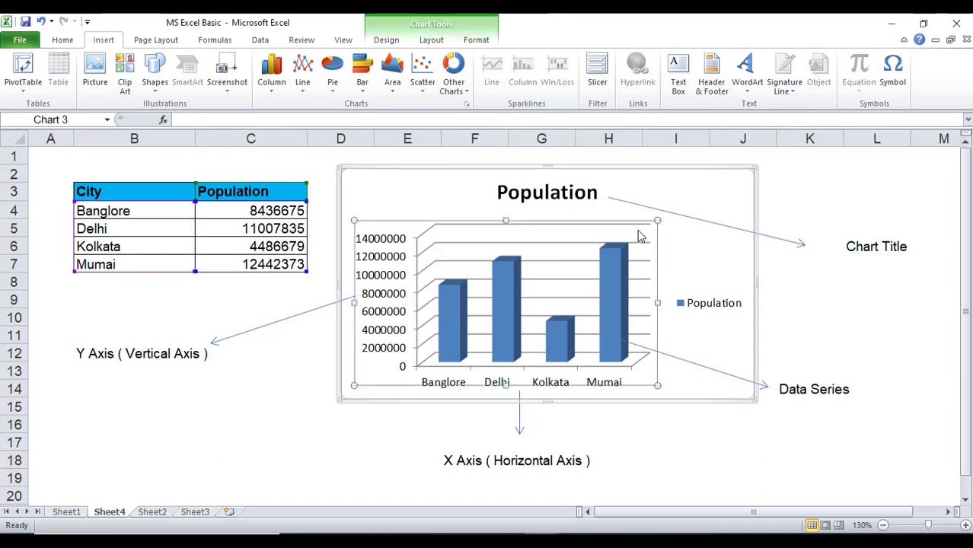
left_click_drag(99, 192, 282, 270)
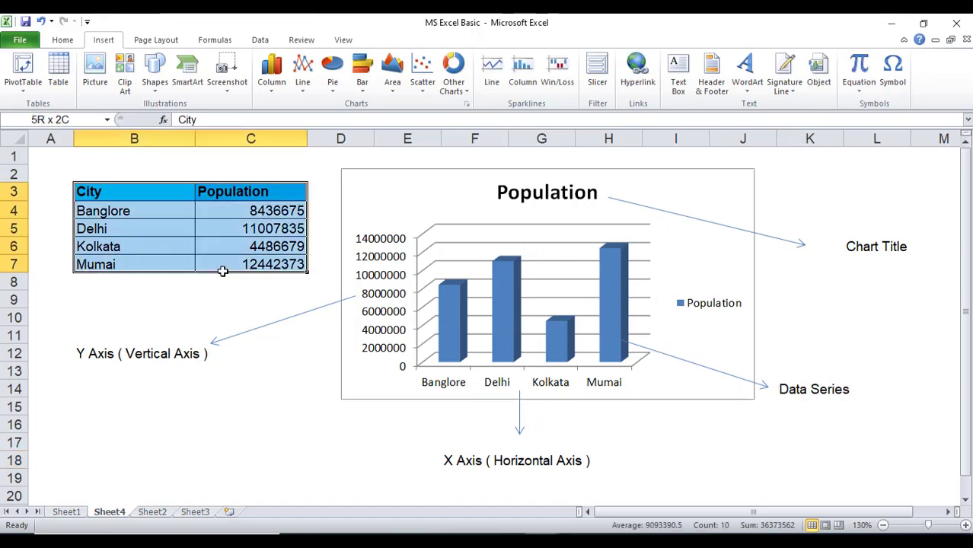
left_click(256, 297)
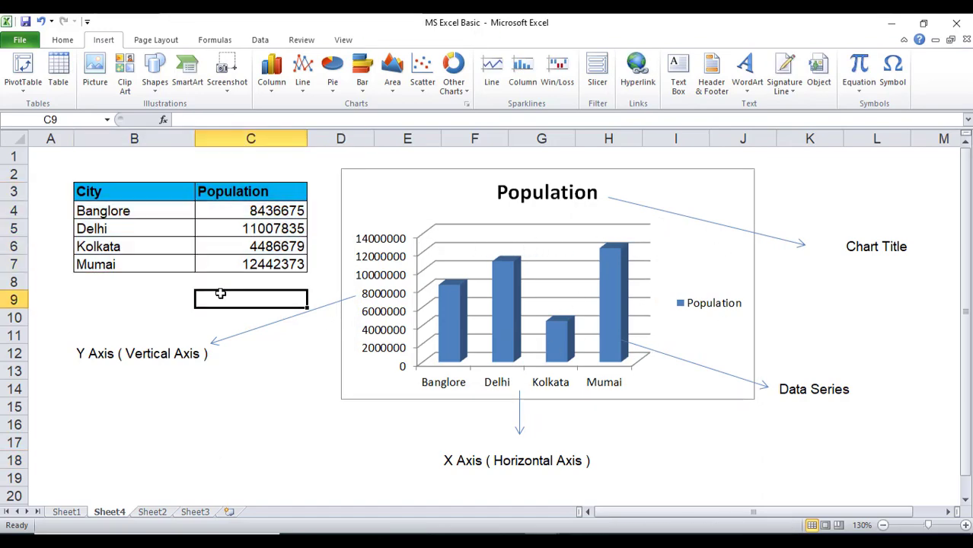
- Delete the existing population chart and reselect the data range B3:C7
left_click(599, 269)
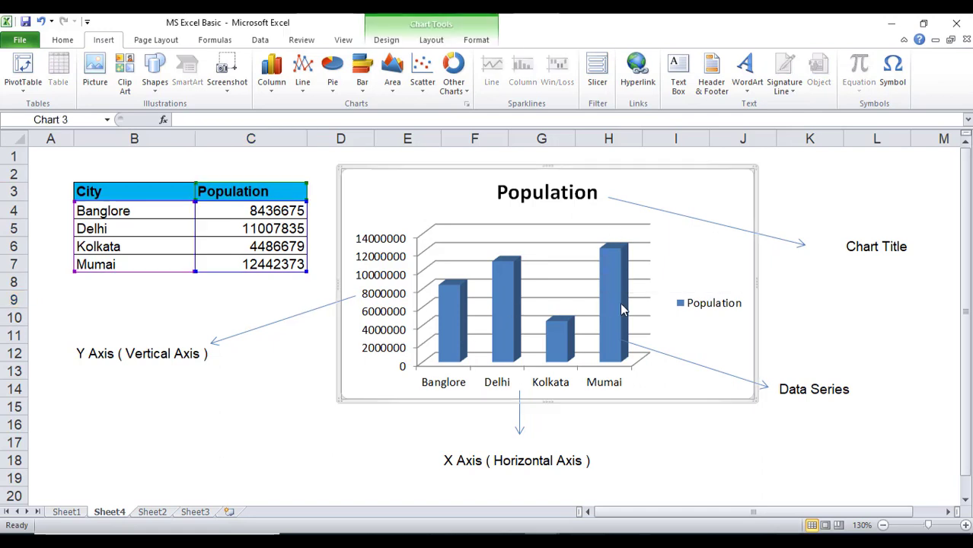
key("Delete")
left_click(469, 333)
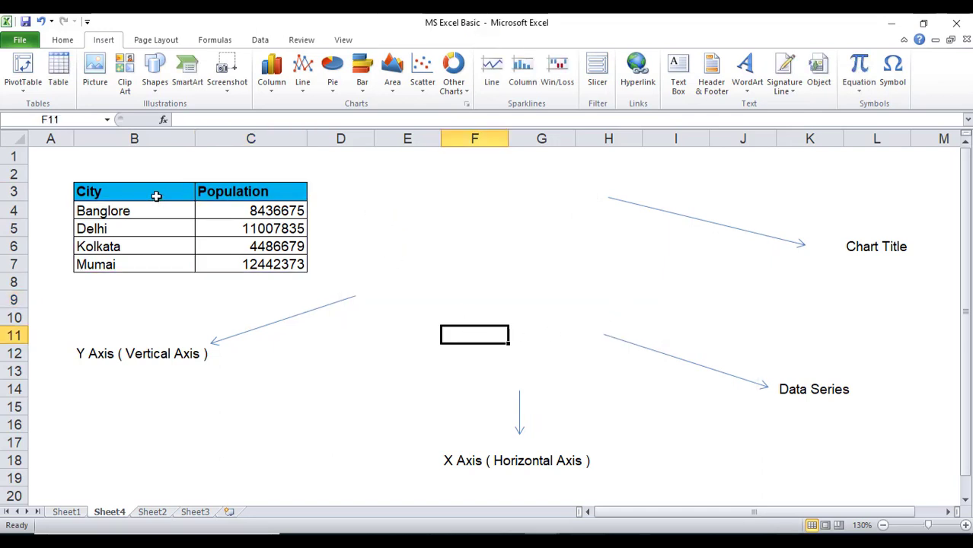
left_click_drag(147, 191, 254, 260)
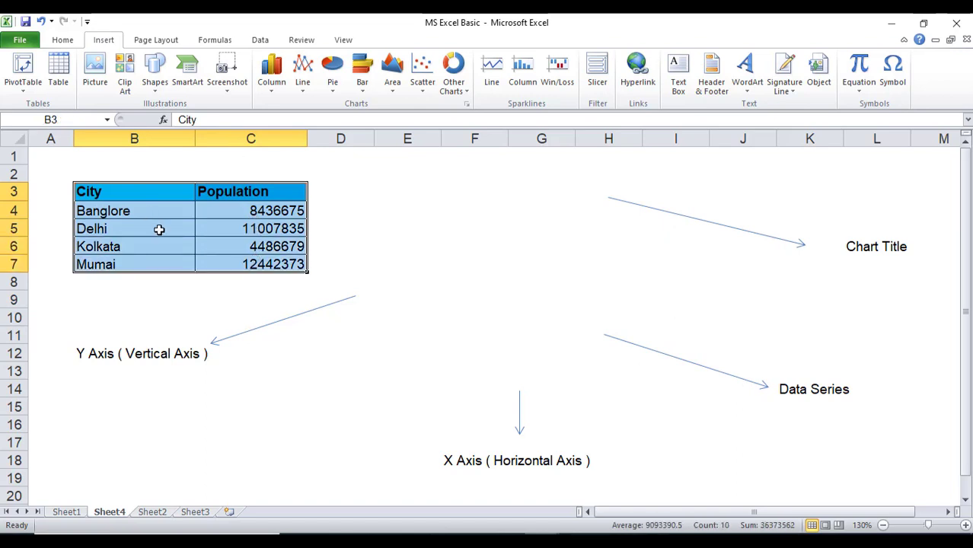
left_click_drag(133, 196, 217, 267)
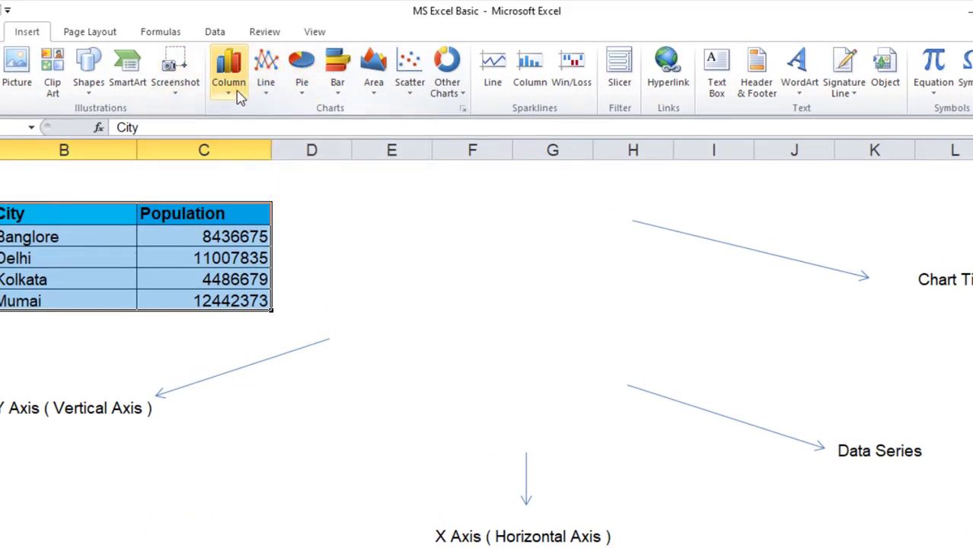
- Insert a 3-D Clustered Column chart of the four cities' populations, then move and enlarge it beside the table
left_click(240, 96)
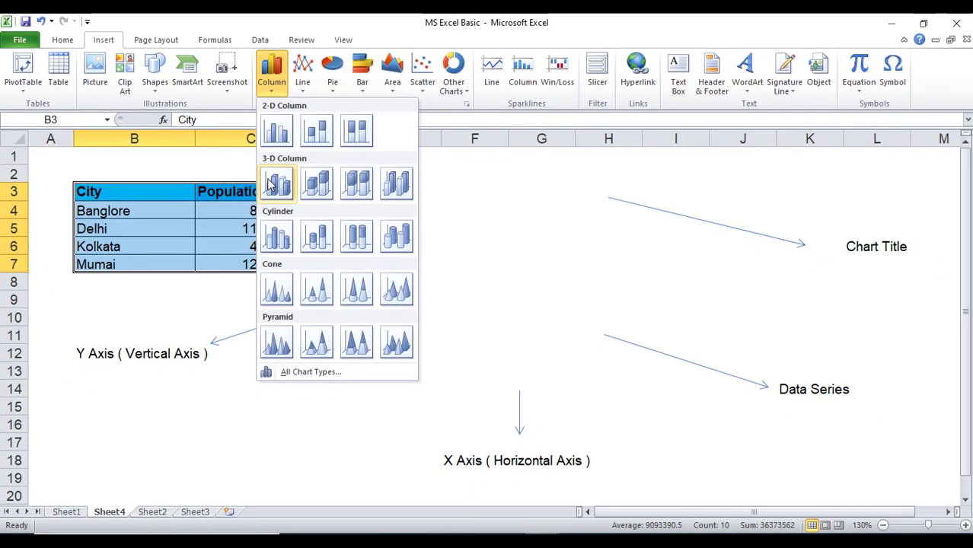
left_click(268, 185)
left_click(553, 215)
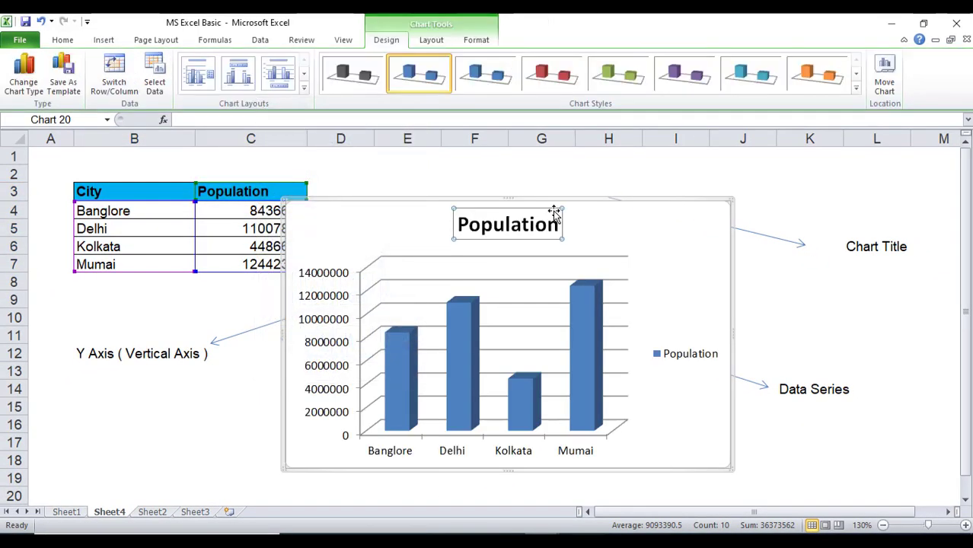
left_click_drag(577, 195, 612, 153)
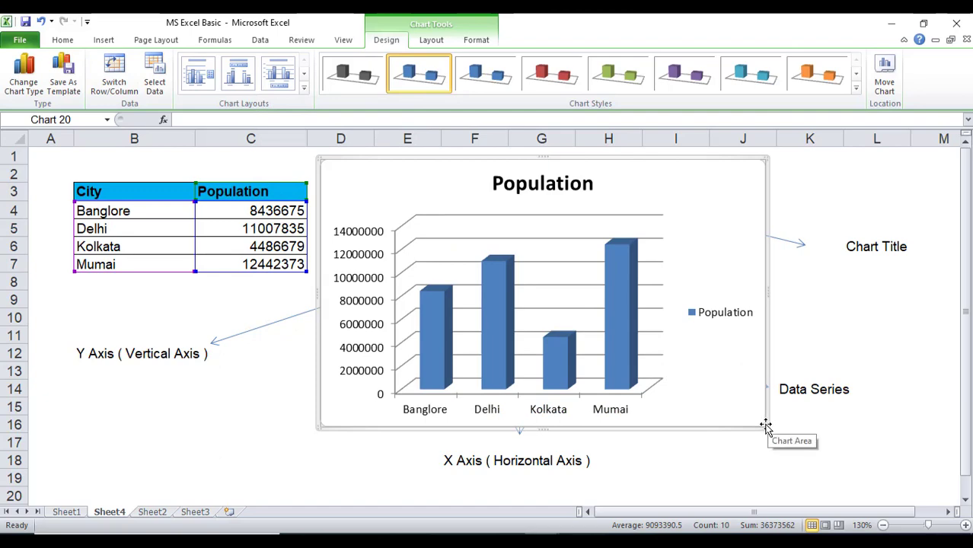
left_click_drag(764, 425, 754, 399)
left_click(675, 442)
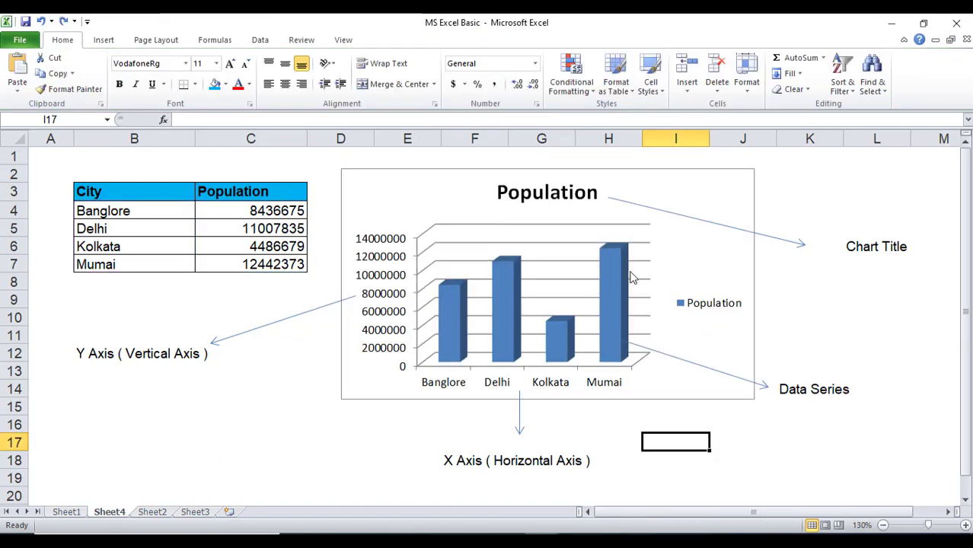
left_click(286, 384)
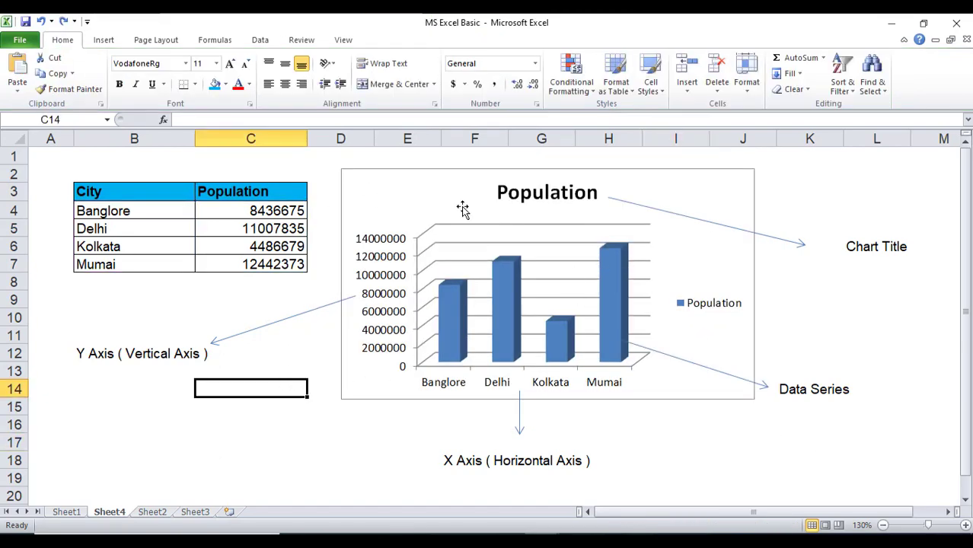
left_click(809, 282)
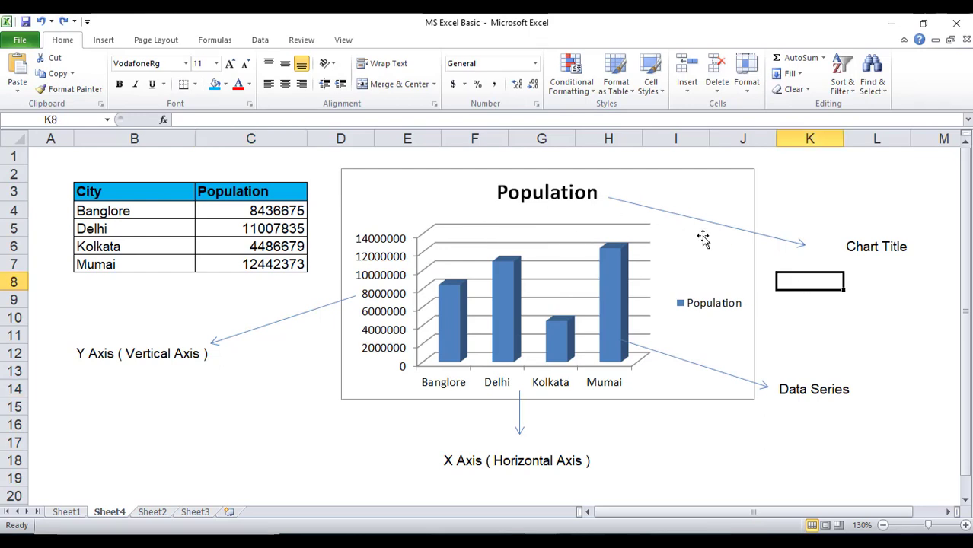
mouse_move(618, 261)
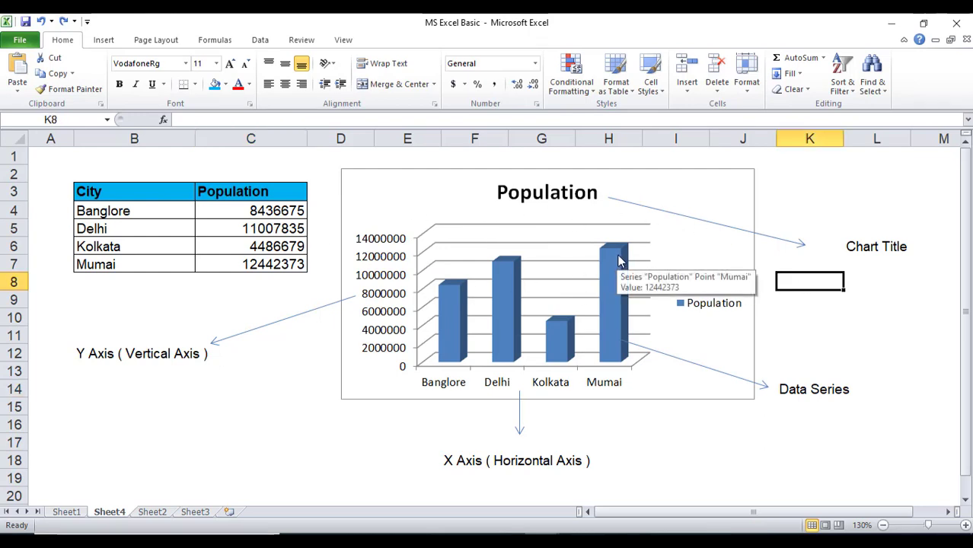
left_click(344, 405)
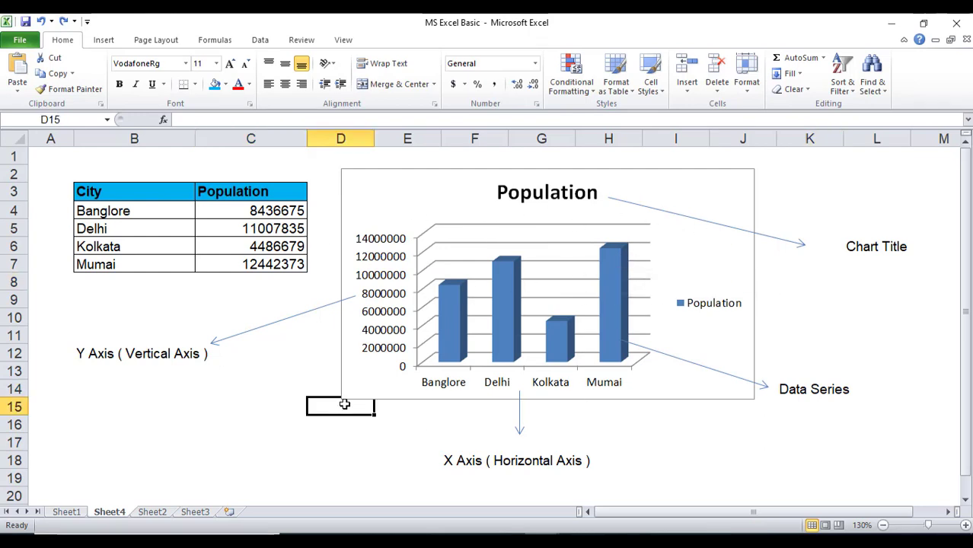
left_click(457, 394)
left_click(539, 385)
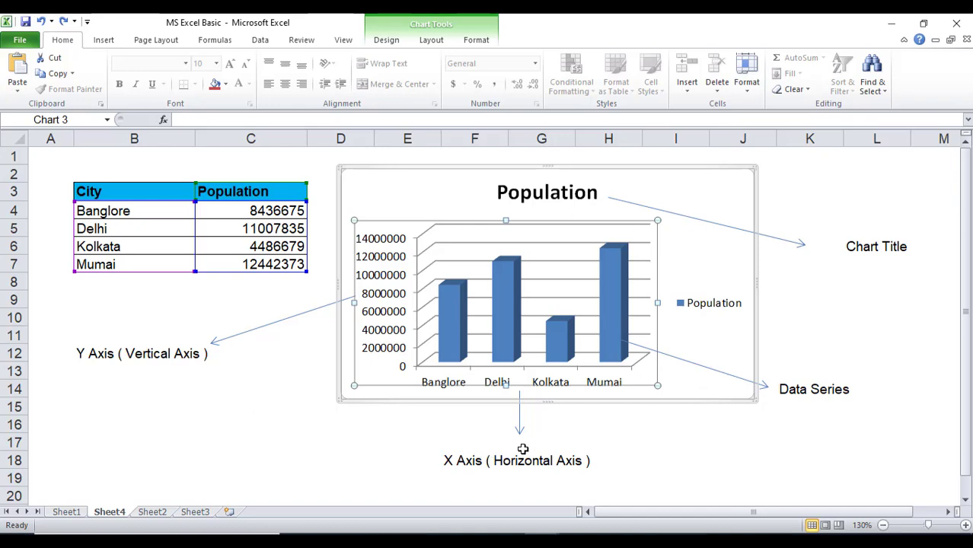
left_click(138, 386)
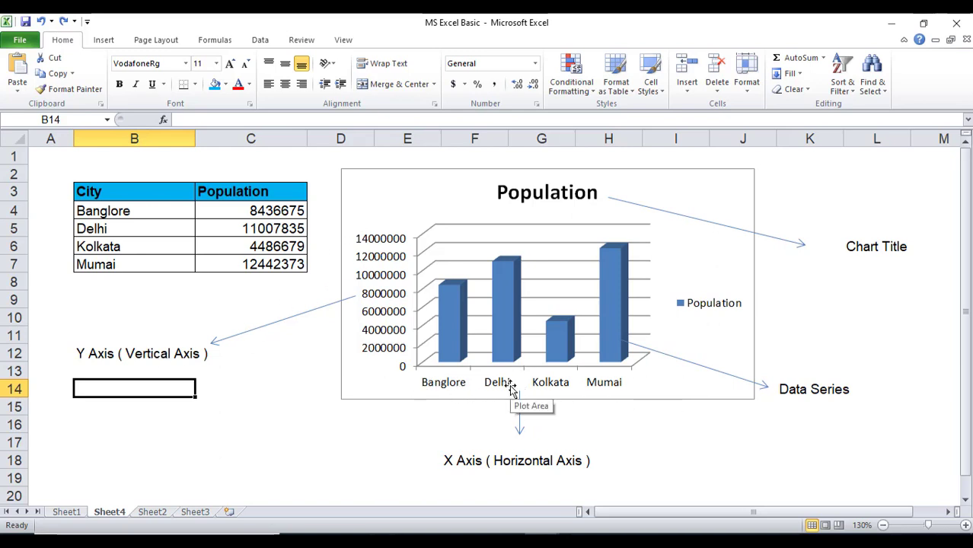
left_click(676, 436)
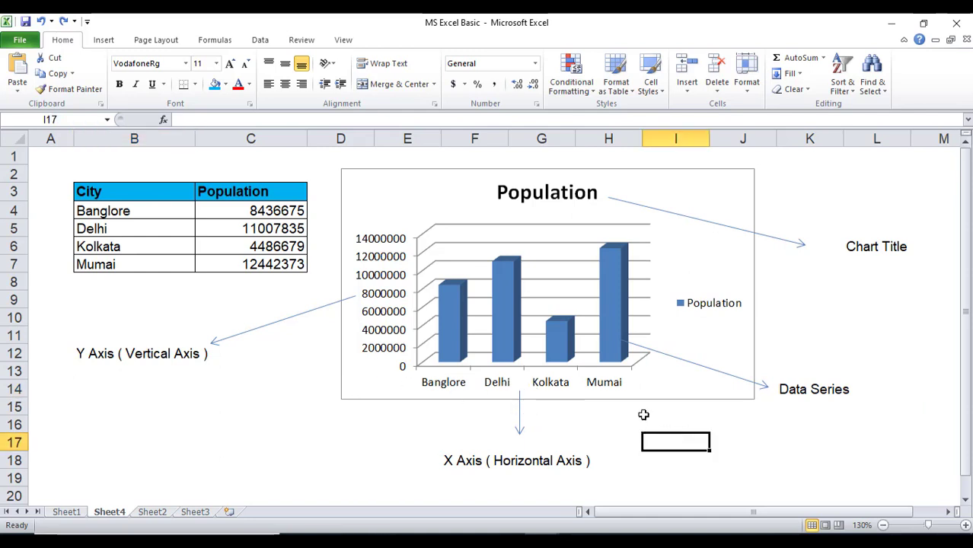
left_click(822, 391)
left_click(617, 274)
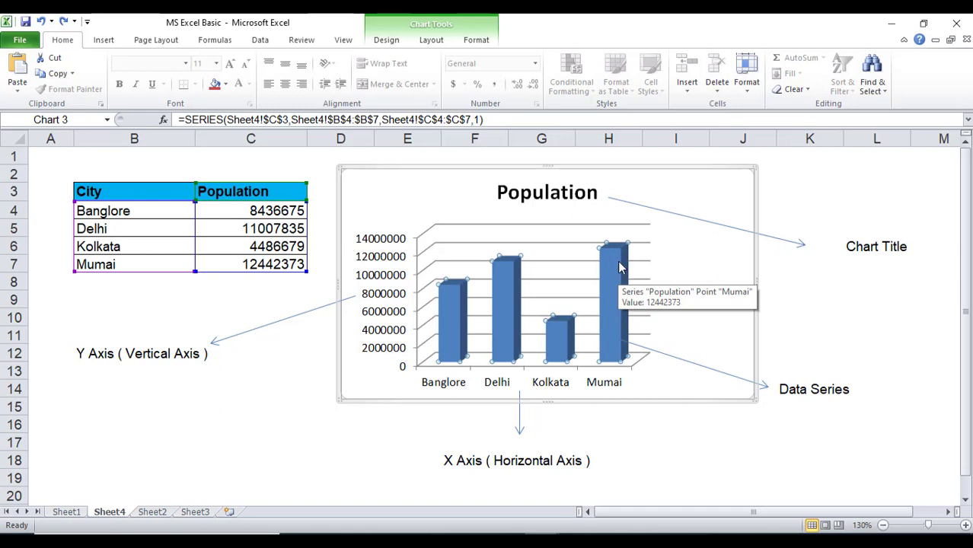
left_click(793, 279)
left_click(525, 198)
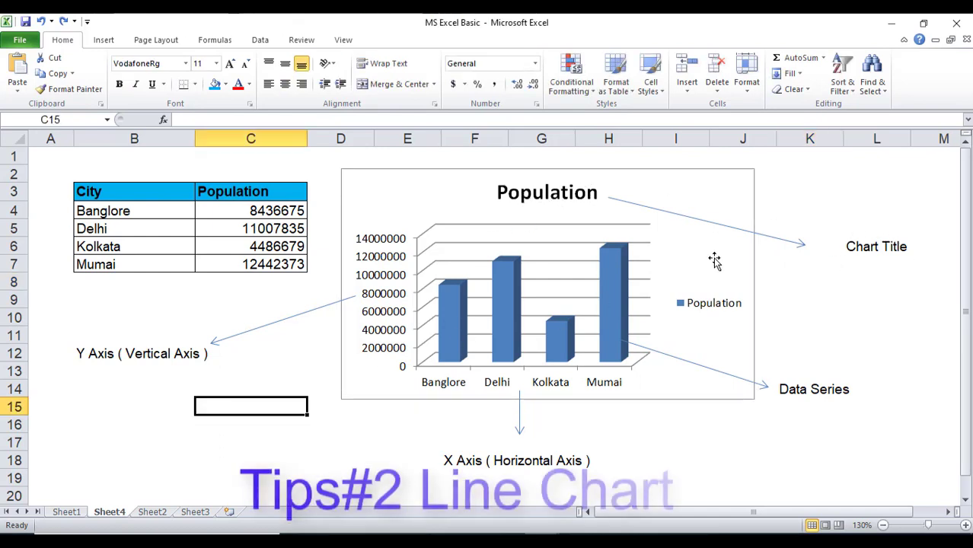
left_click(724, 261)
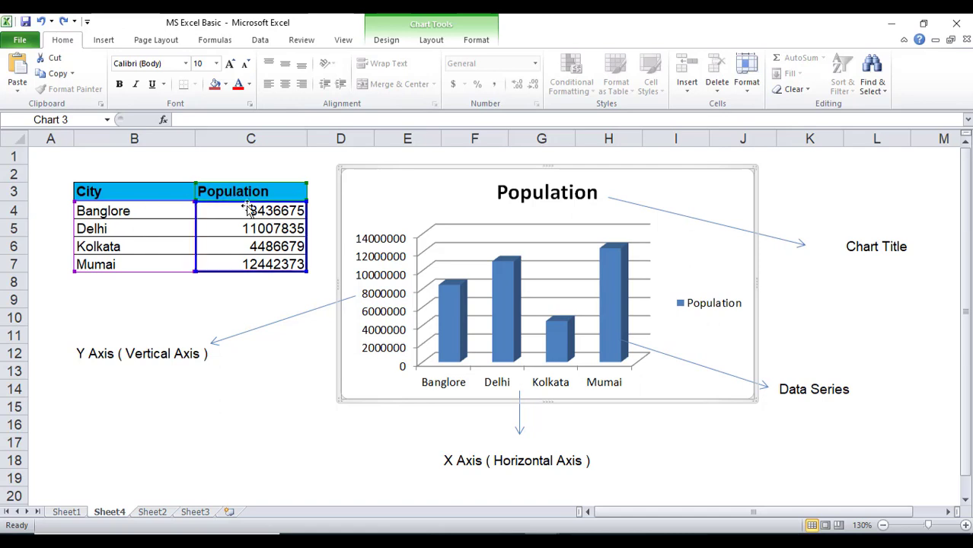
- Browse the Line chart gallery on the Insert tab and close it without choosing a type
left_click(103, 40)
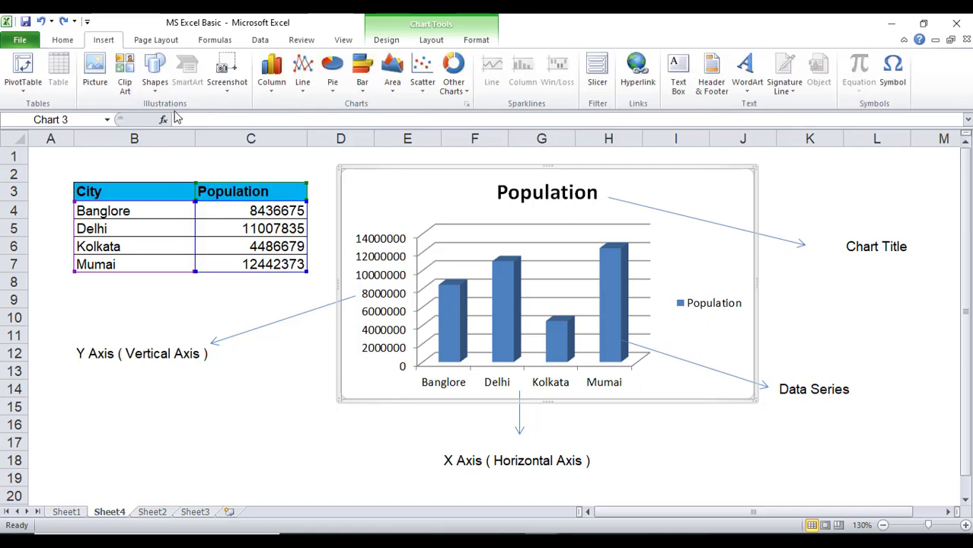
left_click(303, 83)
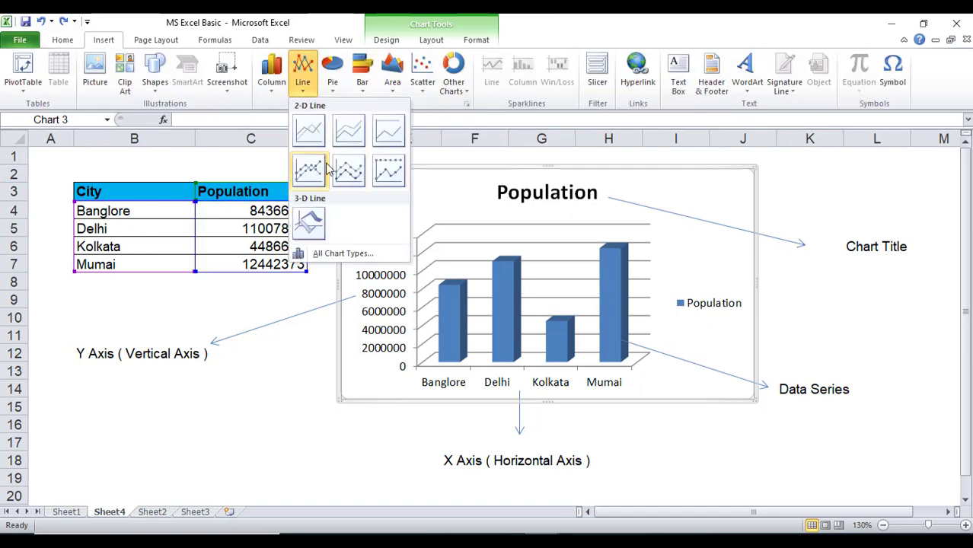
left_click(352, 376)
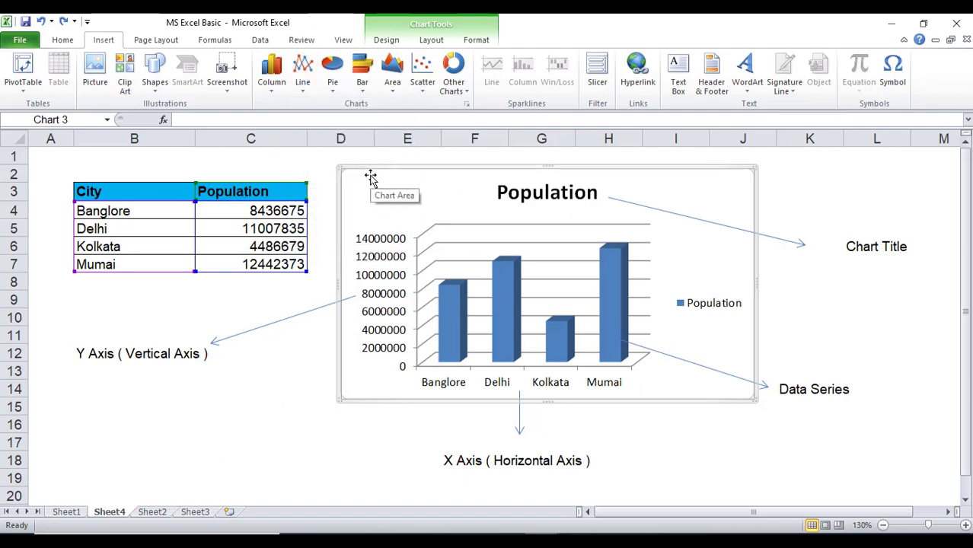
- Change the Population chart to the first 2-D Line subtype, then select cell D17
left_click(426, 41)
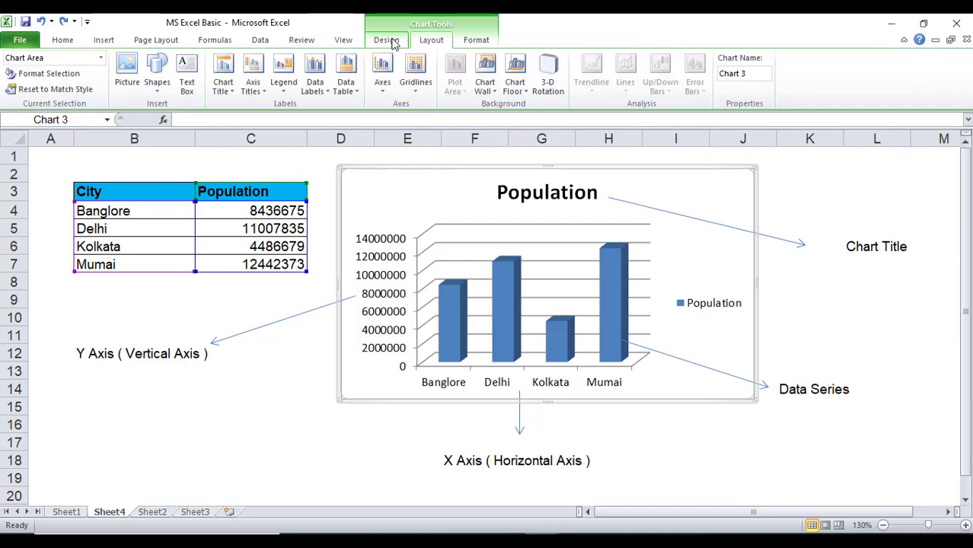
left_click(394, 42)
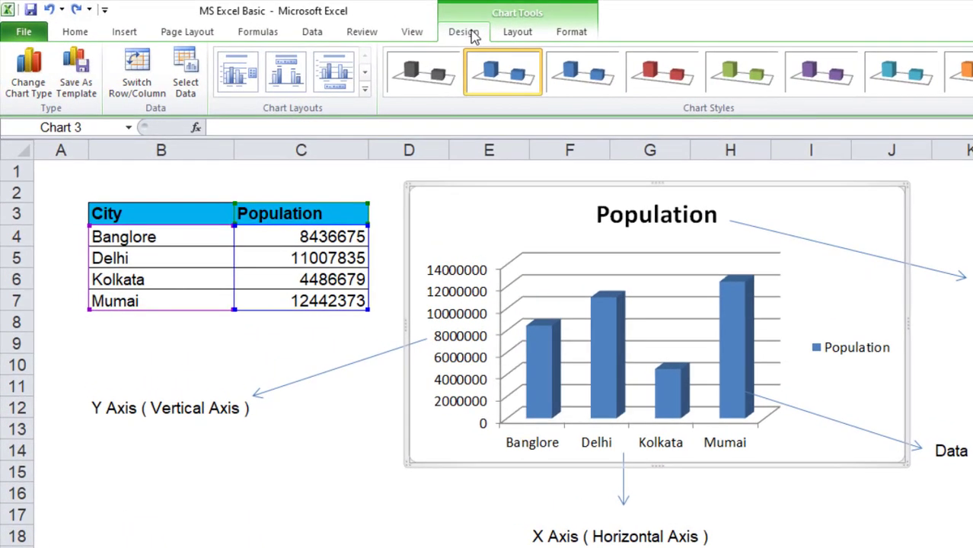
left_click(25, 96)
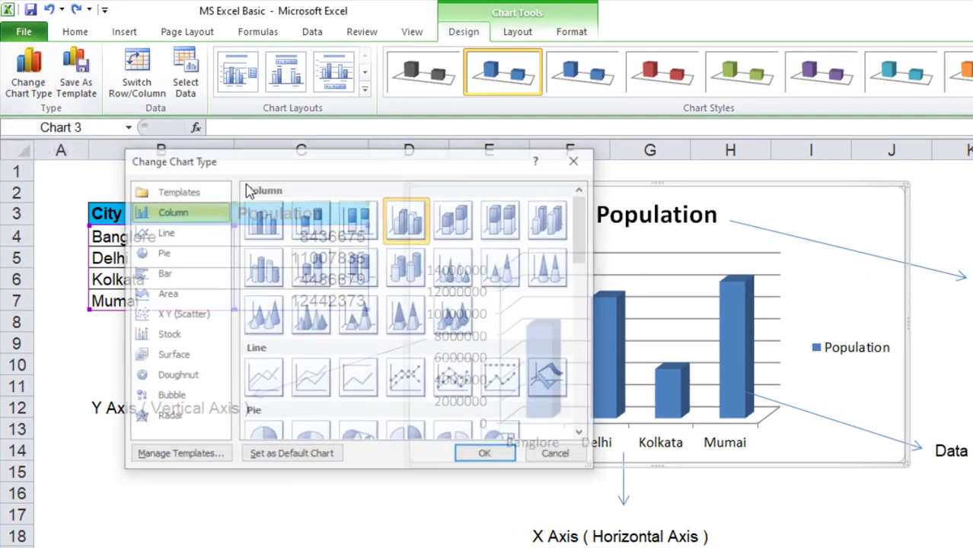
left_click_drag(424, 167, 562, 211)
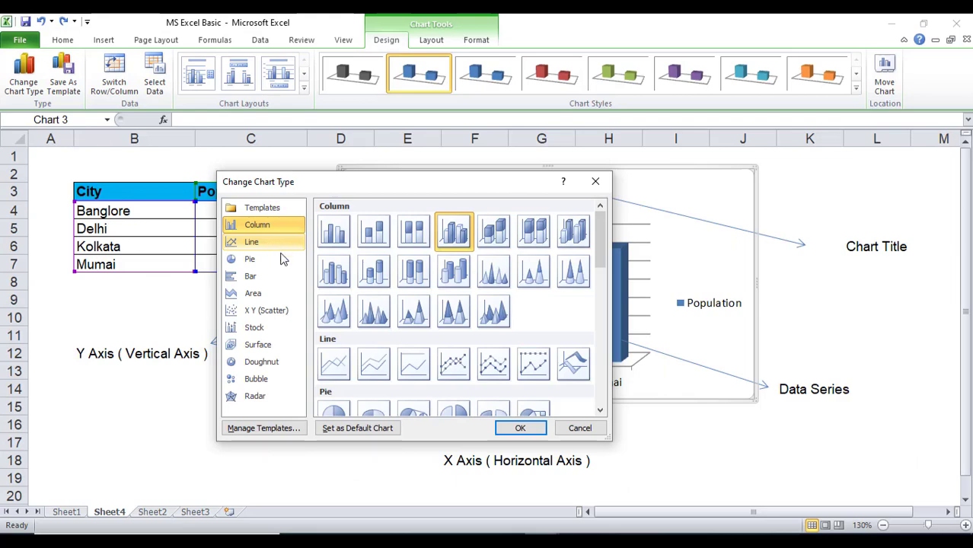
left_click(263, 242)
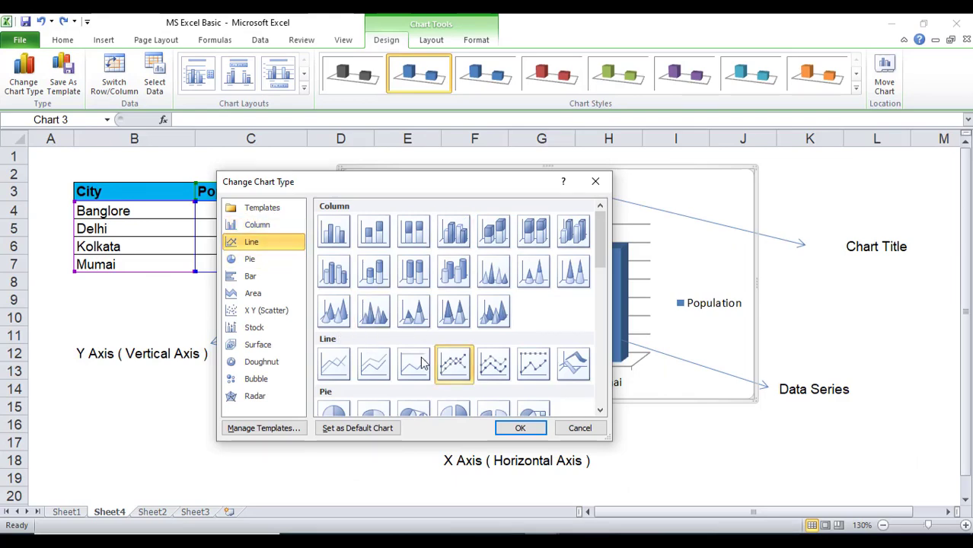
left_click(344, 364)
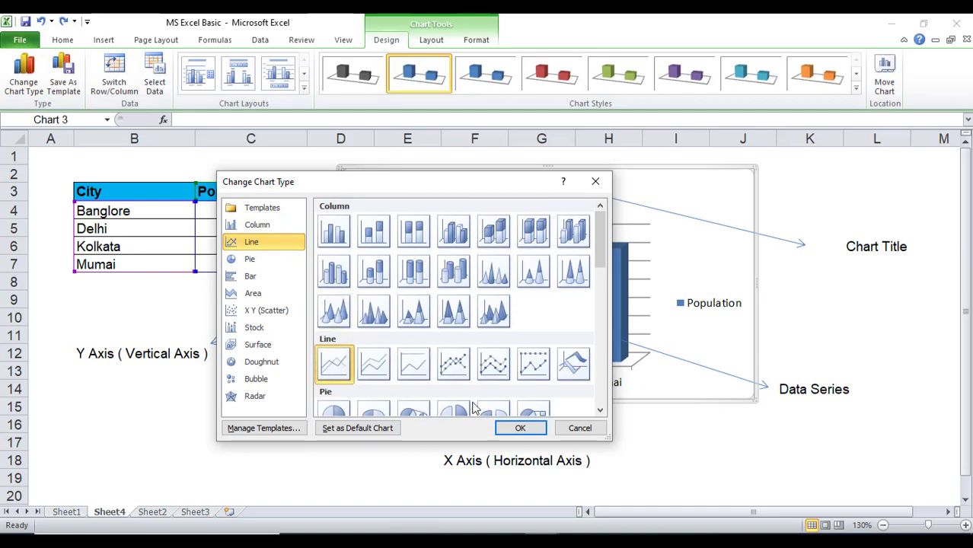
left_click(523, 428)
left_click(315, 444)
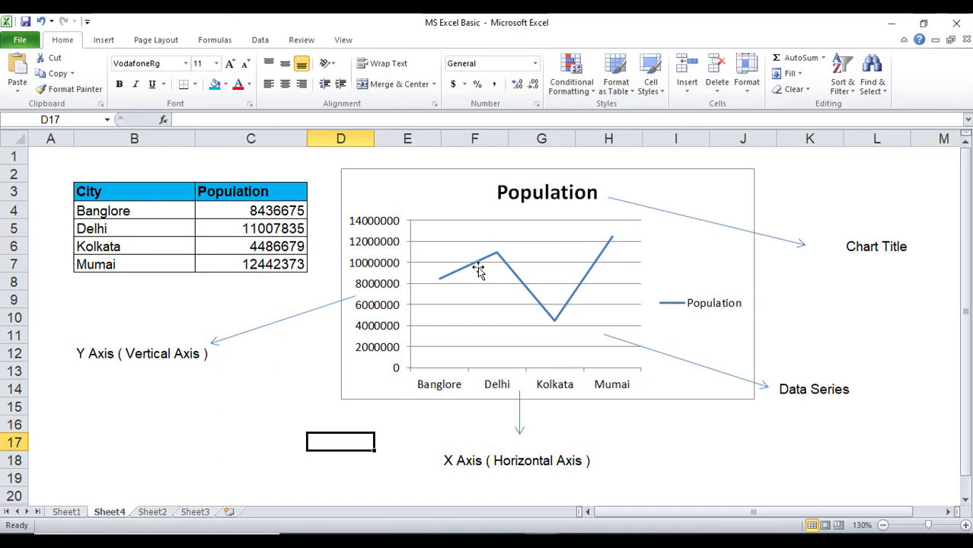
left_click(443, 279)
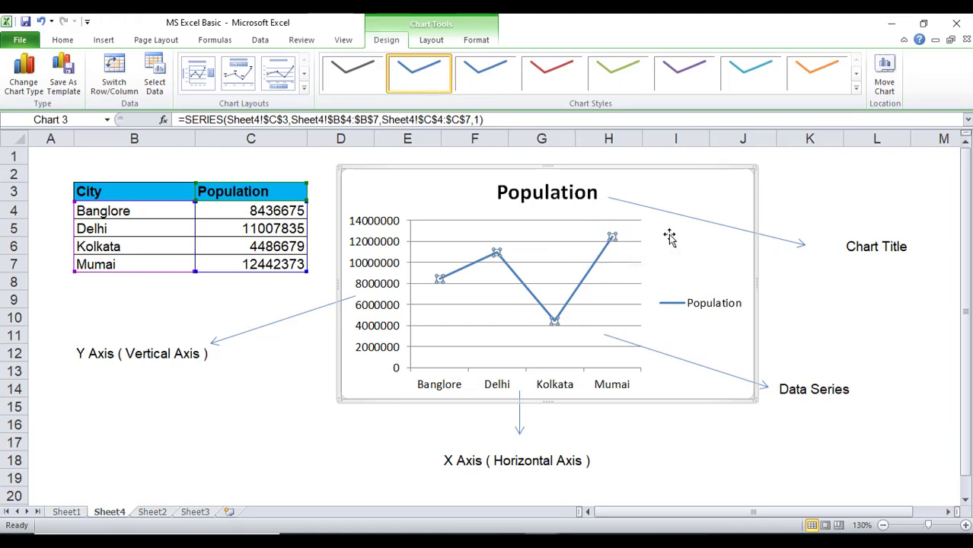
left_click(288, 450)
left_click(437, 195)
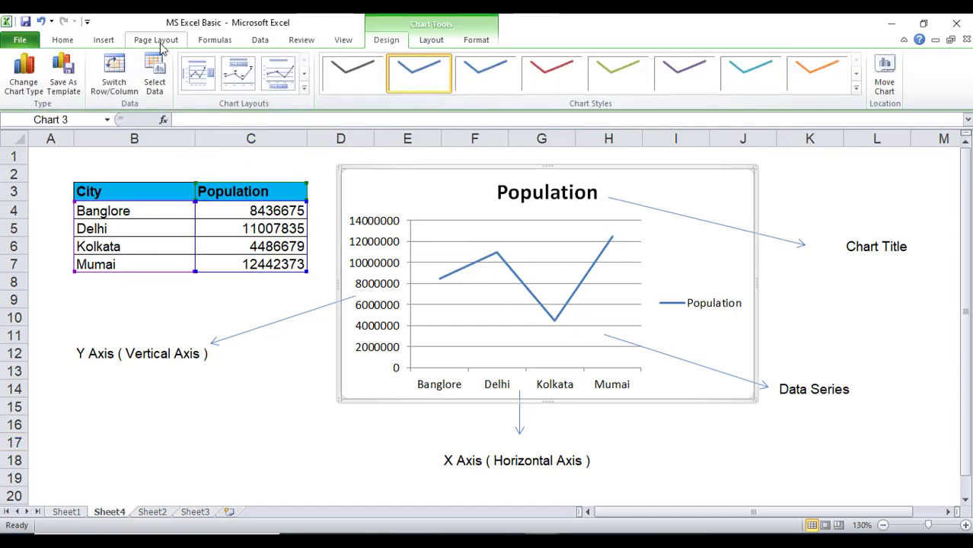
left_click(261, 40)
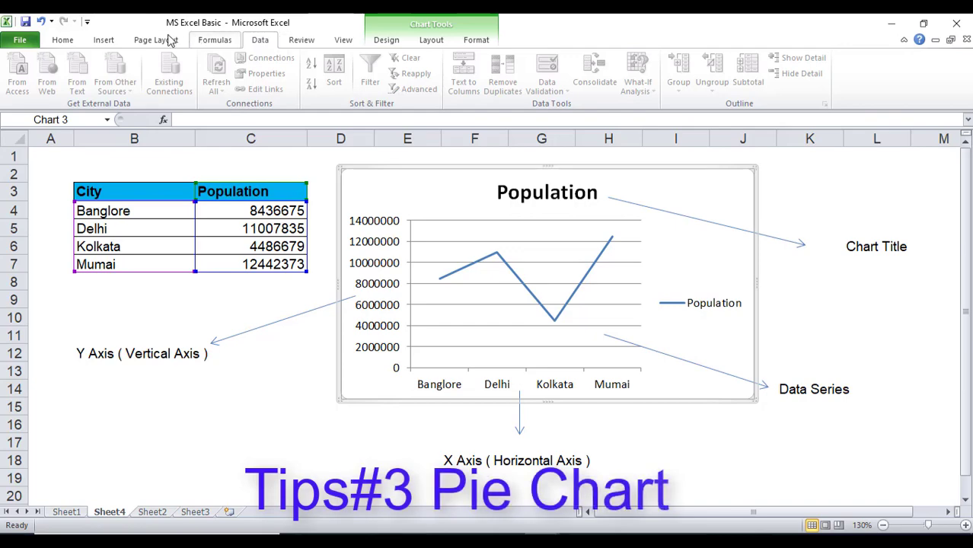
left_click(104, 40)
left_click(259, 349)
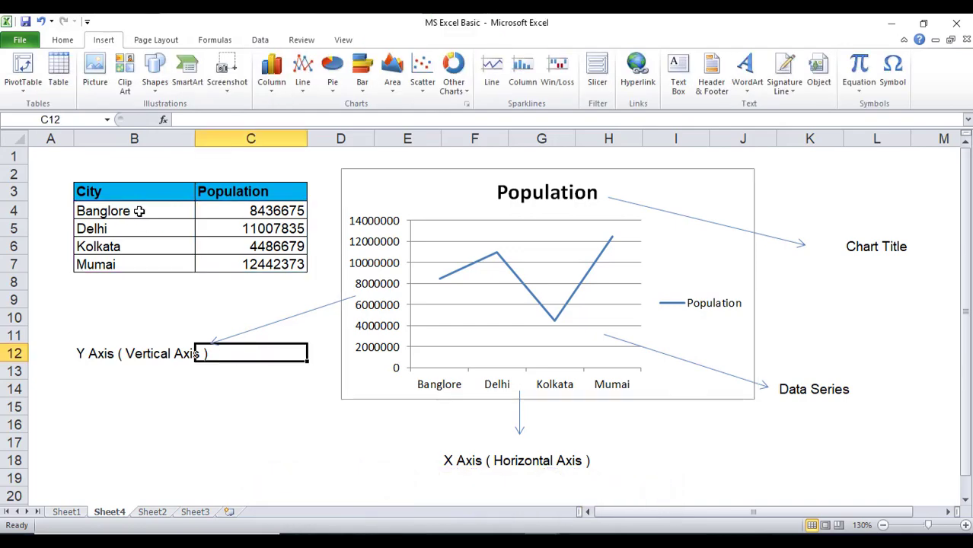
- Insert the first 3-D Pie chart from B3:C7, then select cell B5
left_click_drag(132, 191, 247, 263)
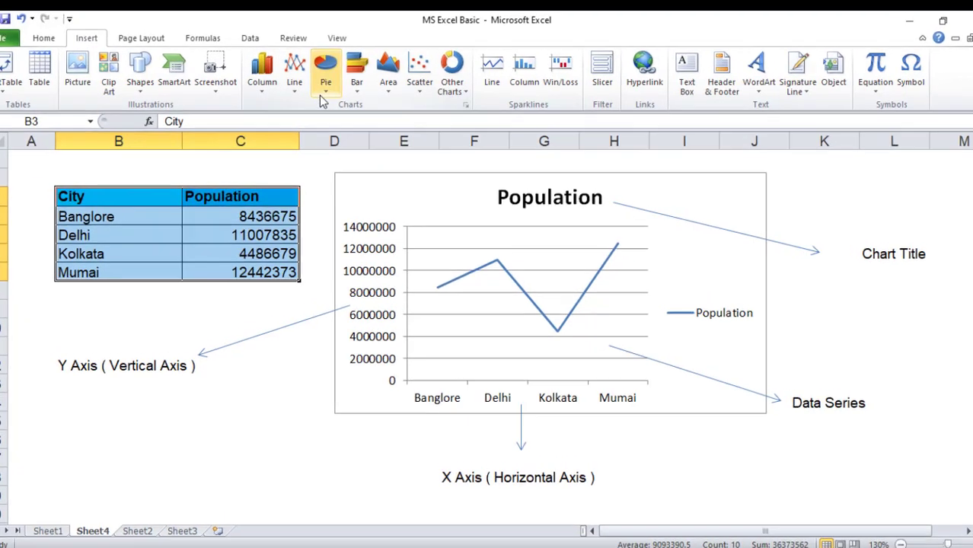
left_click(332, 76)
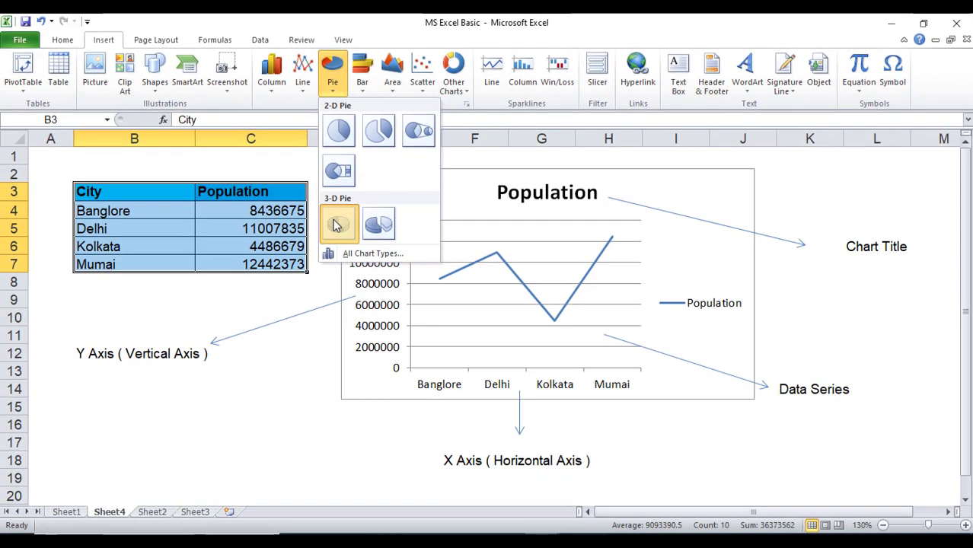
left_click(309, 252)
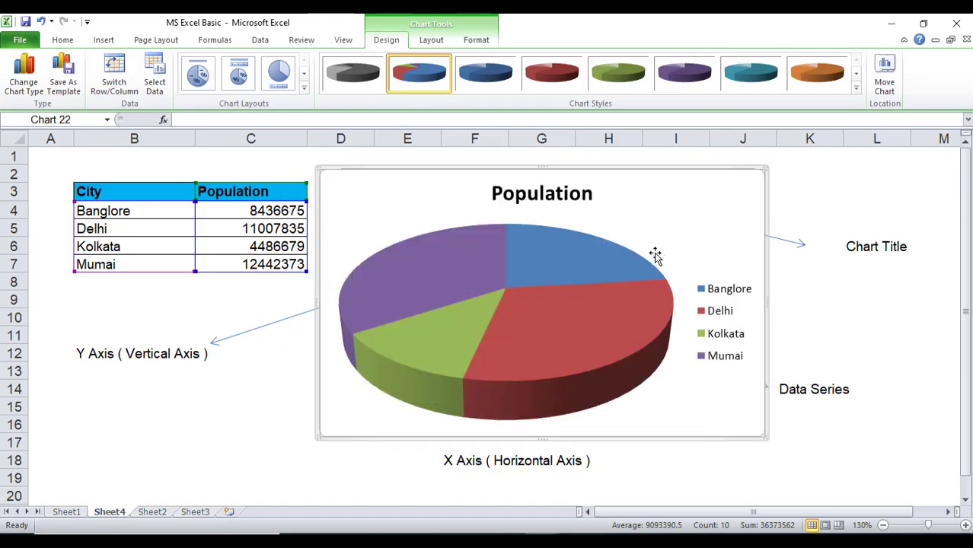
left_click(409, 289)
mouse_move(497, 278)
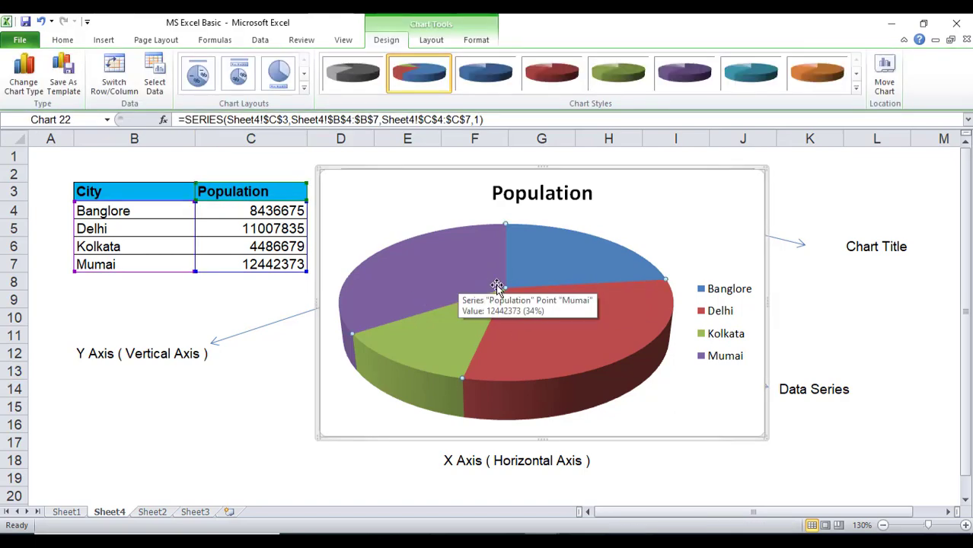
left_click(88, 228)
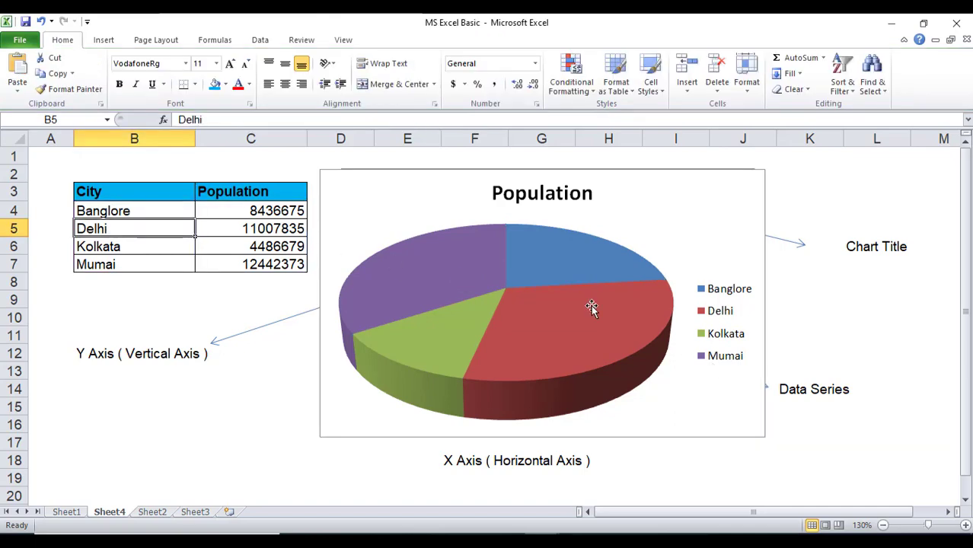
- Add data labels showing each city's population value, e.g. 12442373 for Mumbai
right_click(464, 268)
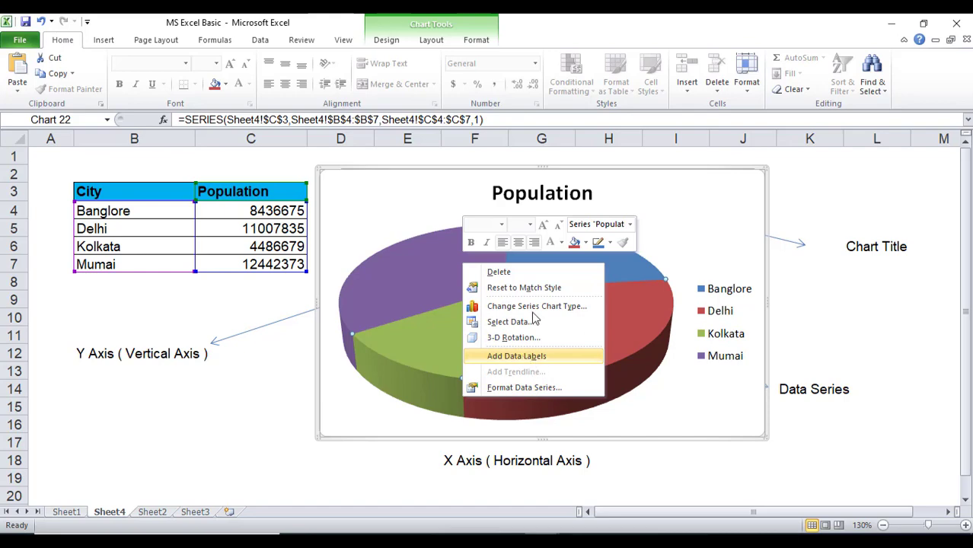
left_click(506, 356)
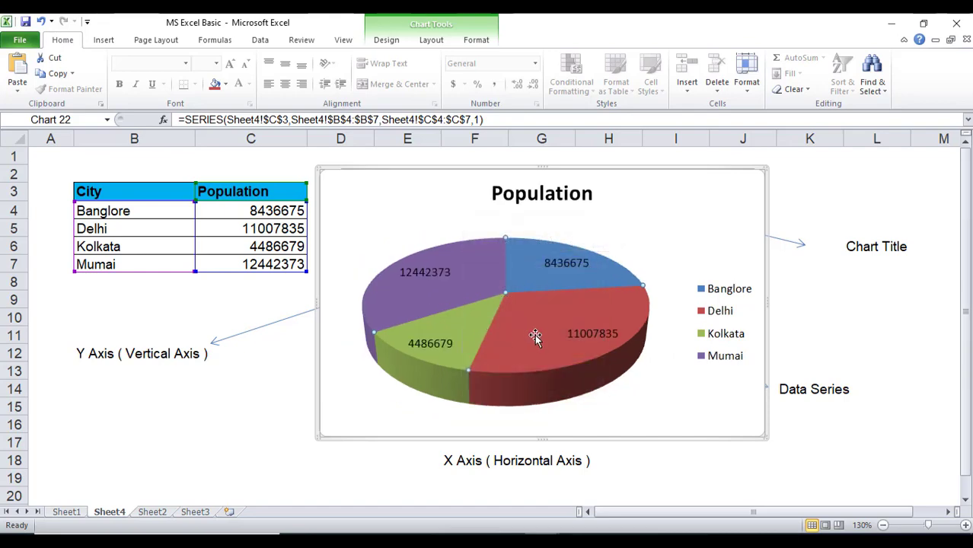
right_click(428, 272)
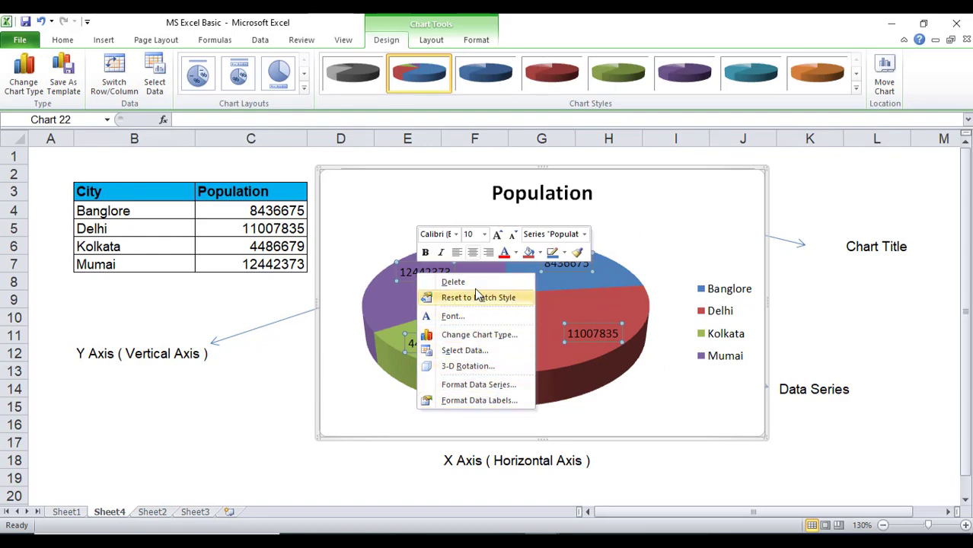
- In Format Data Labels, check Percentage and uncheck Value so slices show 23%, 30%, 13%, 34%
left_click(489, 403)
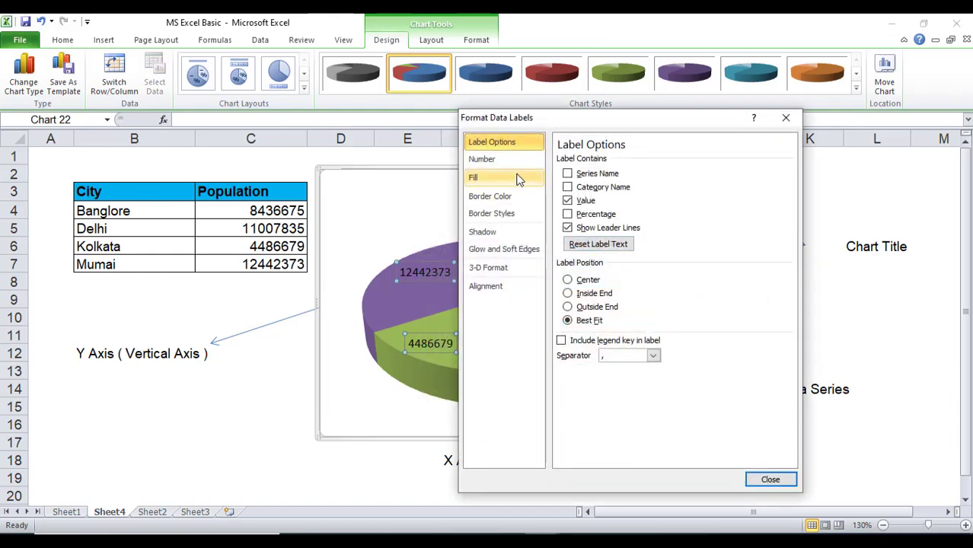
left_click(567, 215)
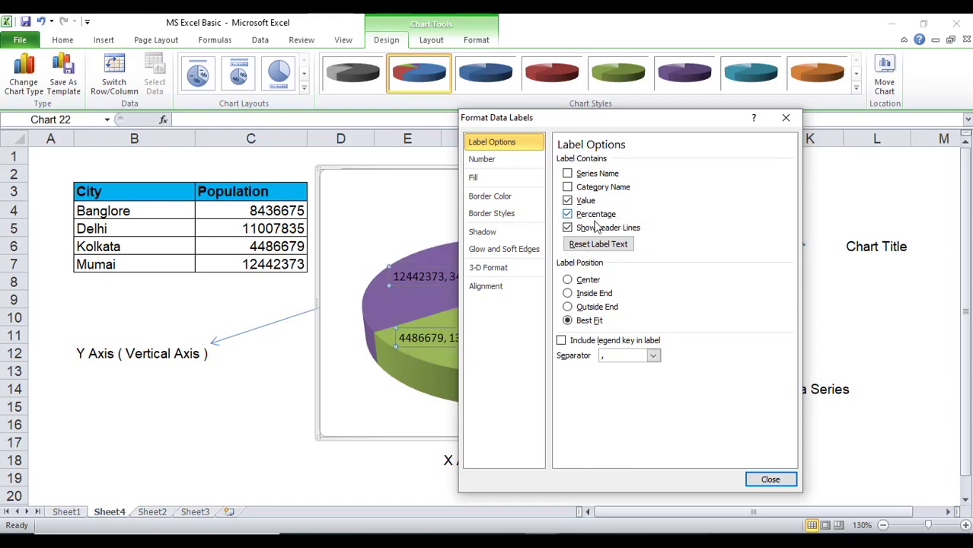
left_click(567, 200)
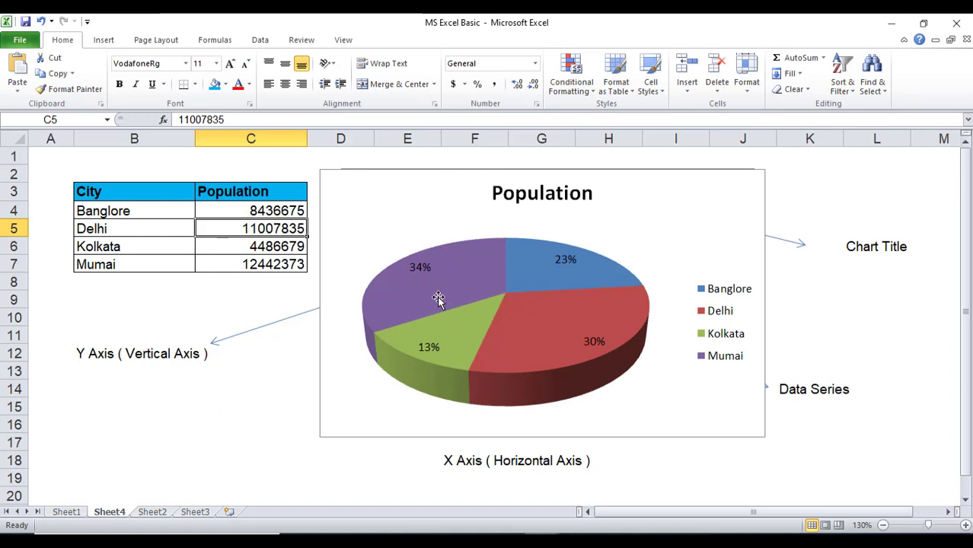
left_click(435, 293)
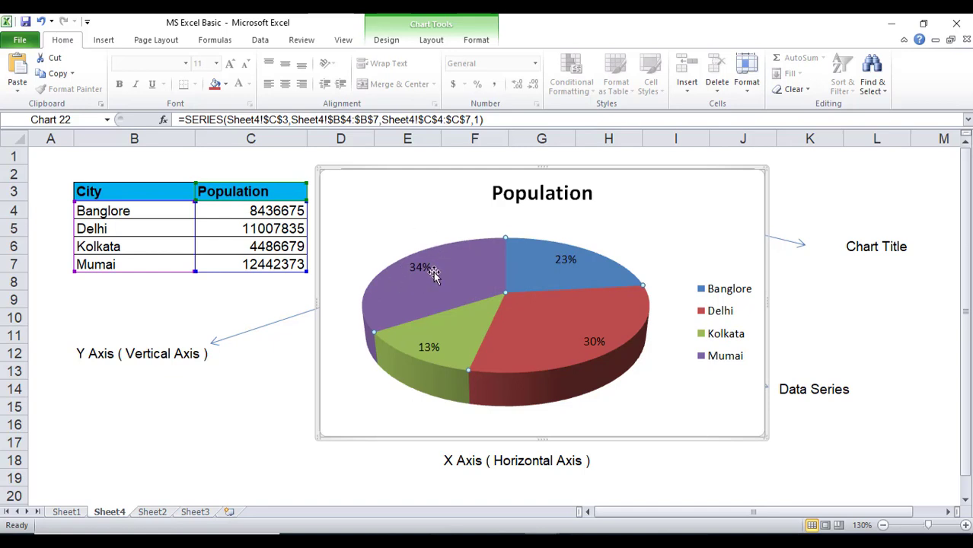
key("Escape")
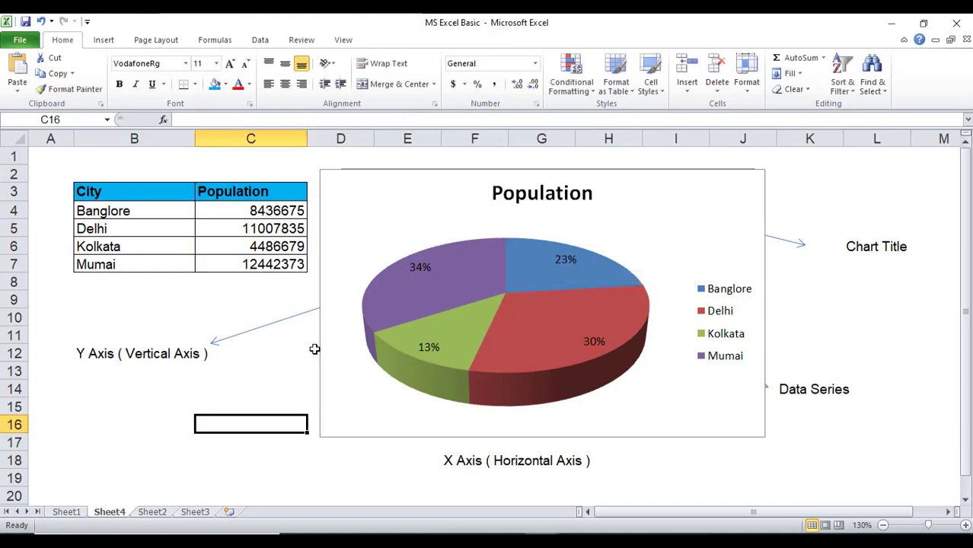
left_click(314, 348)
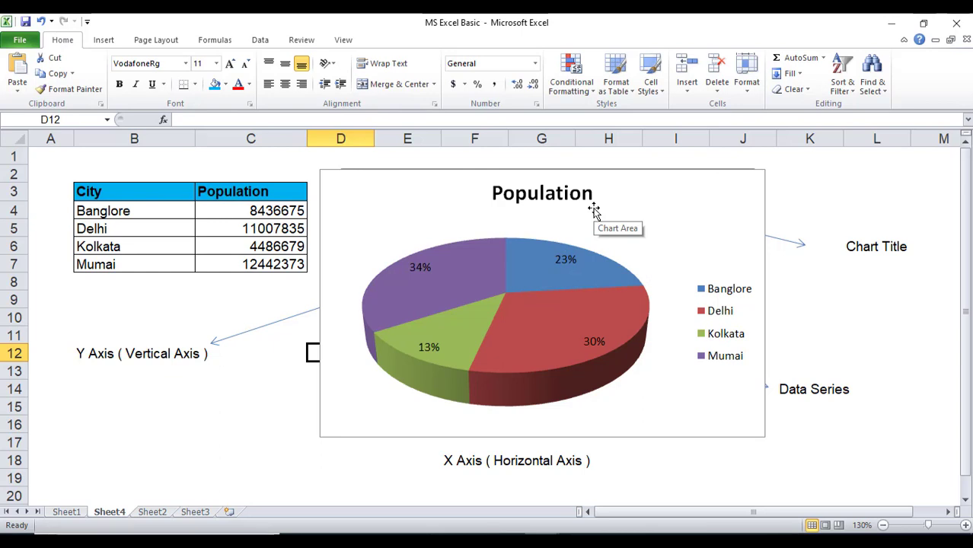
key("alt+n")
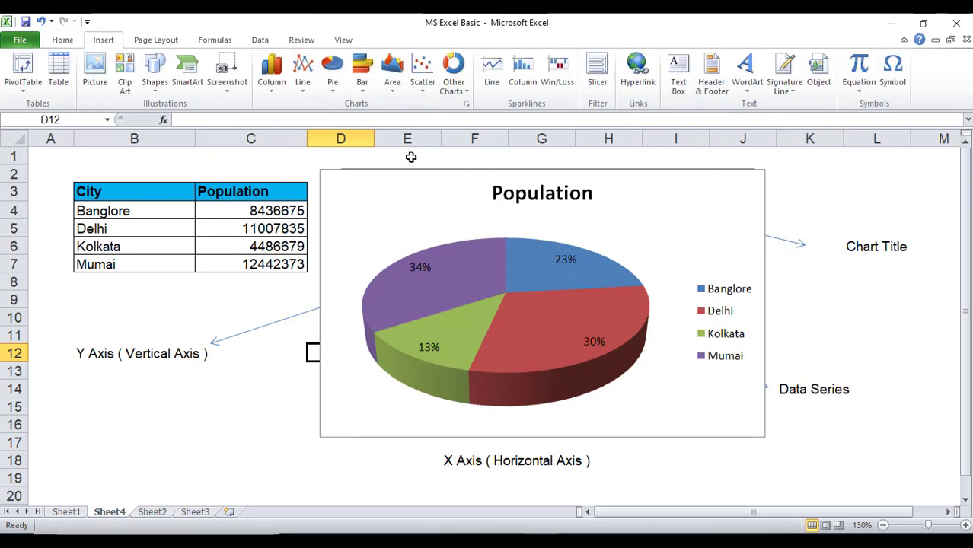